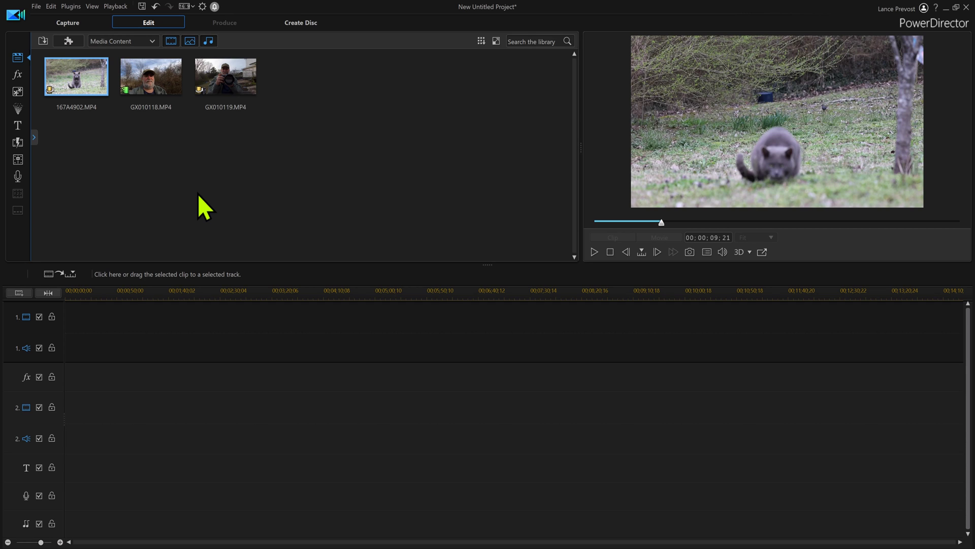
Place 167A4902.MP4 at the start of video track 1 and preview it to 00:00:14:11.
{"action": "left_click_drag", "start_coordinate": [61, 76], "coordinate": [31, 329]}
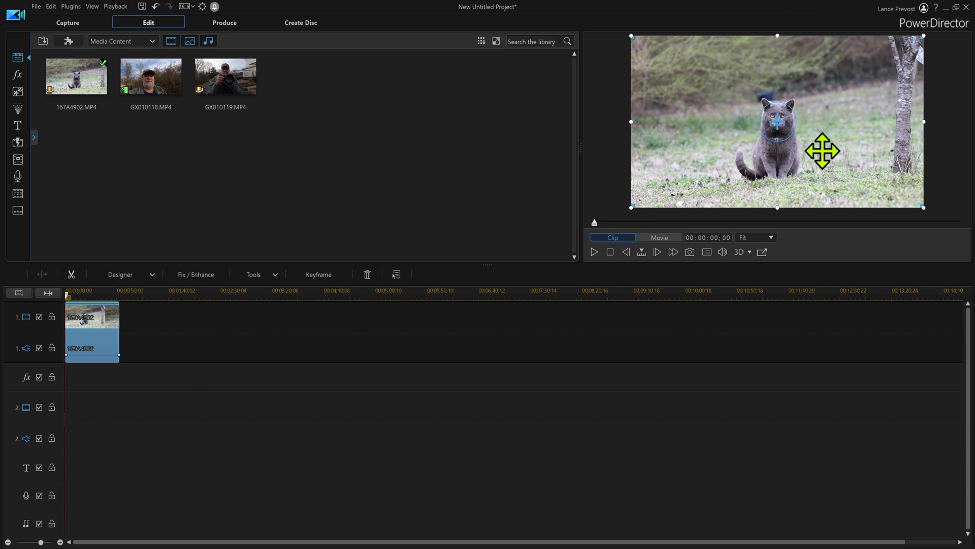
{"action": "left_click", "coordinate": [594, 252]}
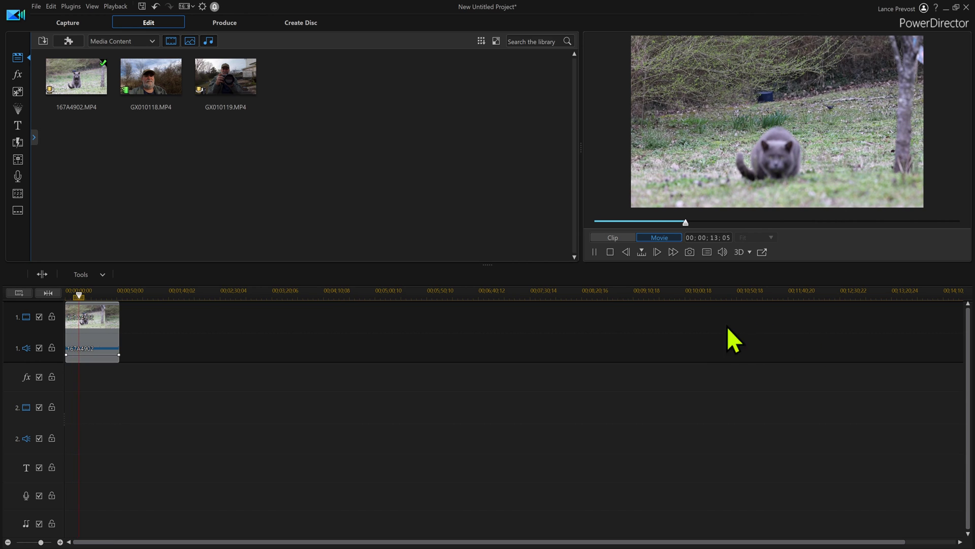
{"action": "left_click", "coordinate": [597, 253]}
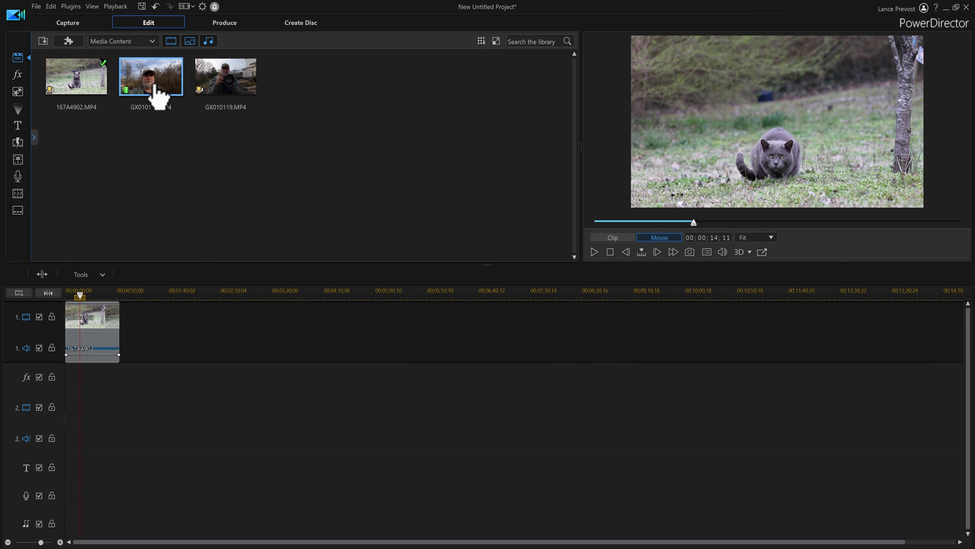
Add GX010118 and GX010119 after the cat clip, then select GX010118 and 167A4902.
{"action": "left_click_drag", "start_coordinate": [157, 96], "coordinate": [120, 320]}
{"action": "left_click_drag", "start_coordinate": [229, 91], "coordinate": [329, 339]}
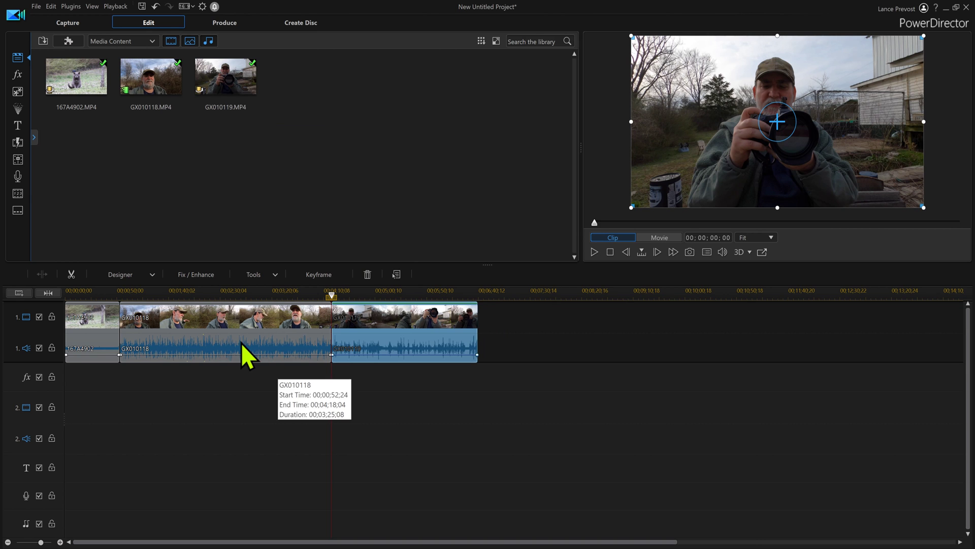
{"action": "left_click", "coordinate": [128, 351]}
{"action": "left_click", "coordinate": [93, 339]}
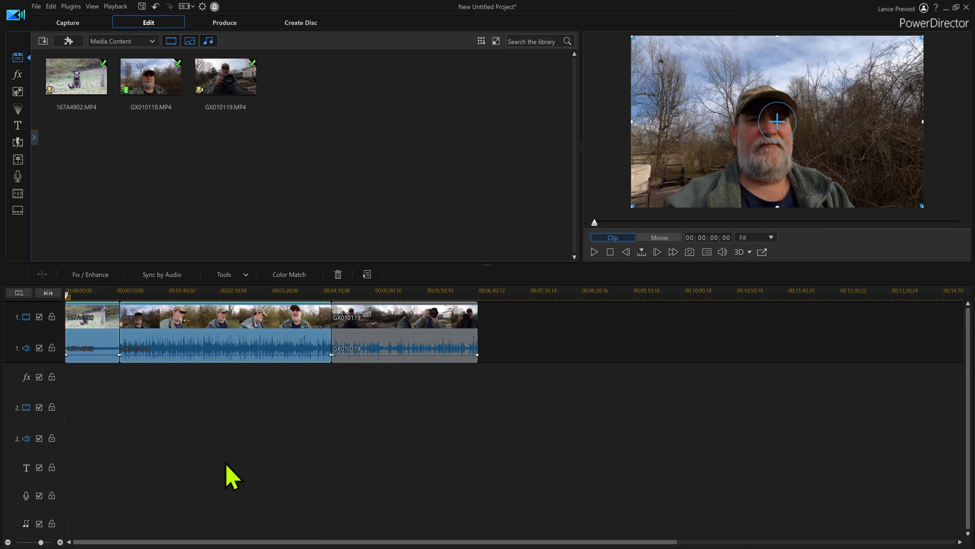
Delete the selected clips with Remove and Leave Gap, then delete GX010119 too.
{"action": "key", "text": "Delete"}
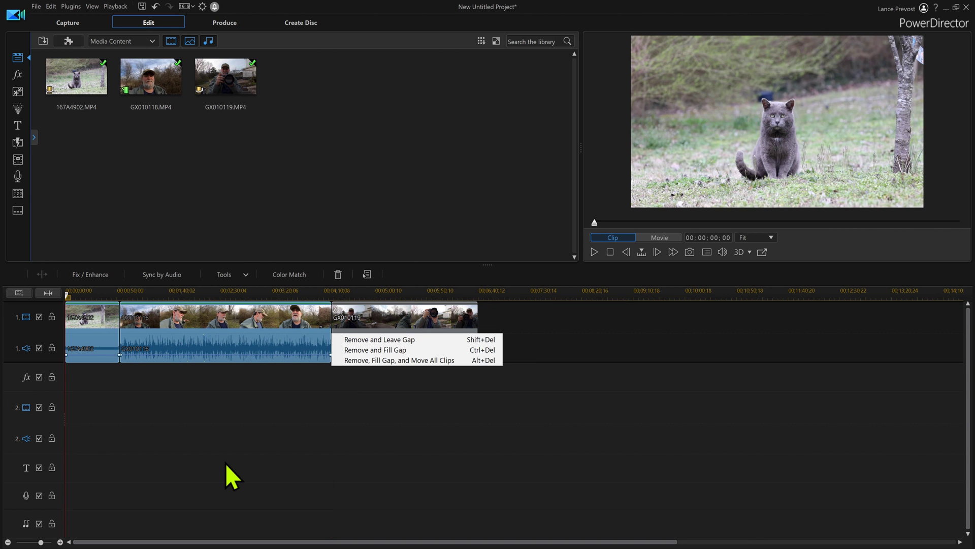
{"action": "left_click", "coordinate": [378, 339]}
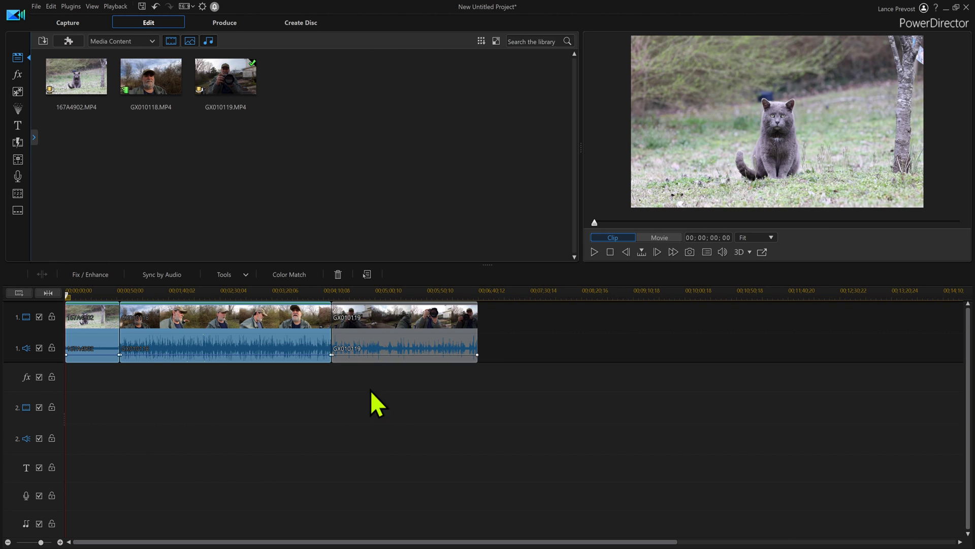
{"action": "left_click_drag", "start_coordinate": [461, 502], "coordinate": [450, 496]}
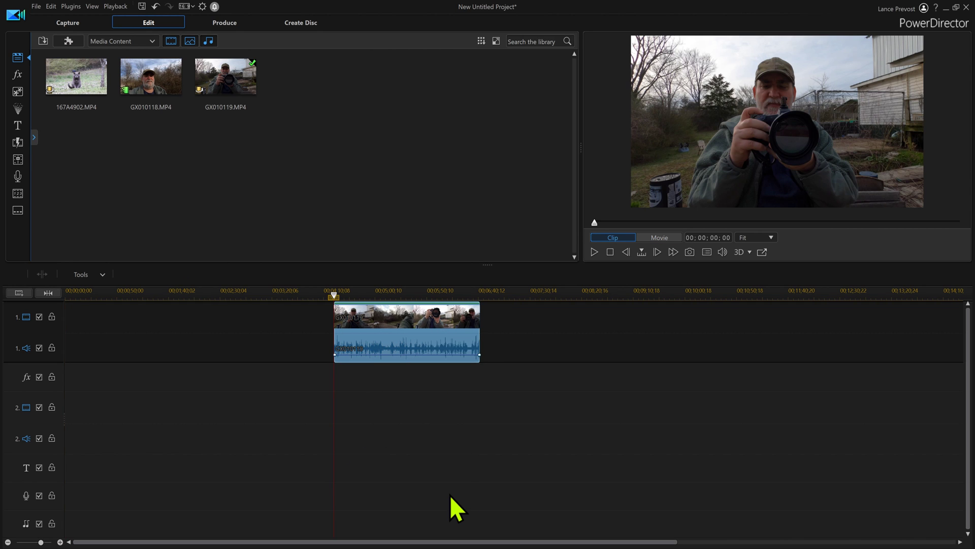
{"action": "key", "text": "Delete"}
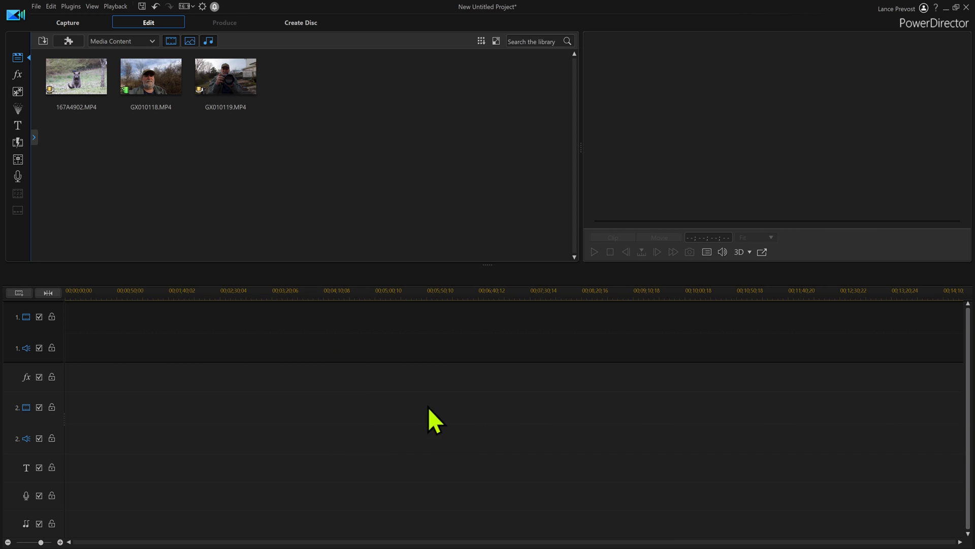
Drop 167A4902, GX010118 and GX010119 together onto video track 1, in that order.
{"action": "left_click", "coordinate": [59, 97]}
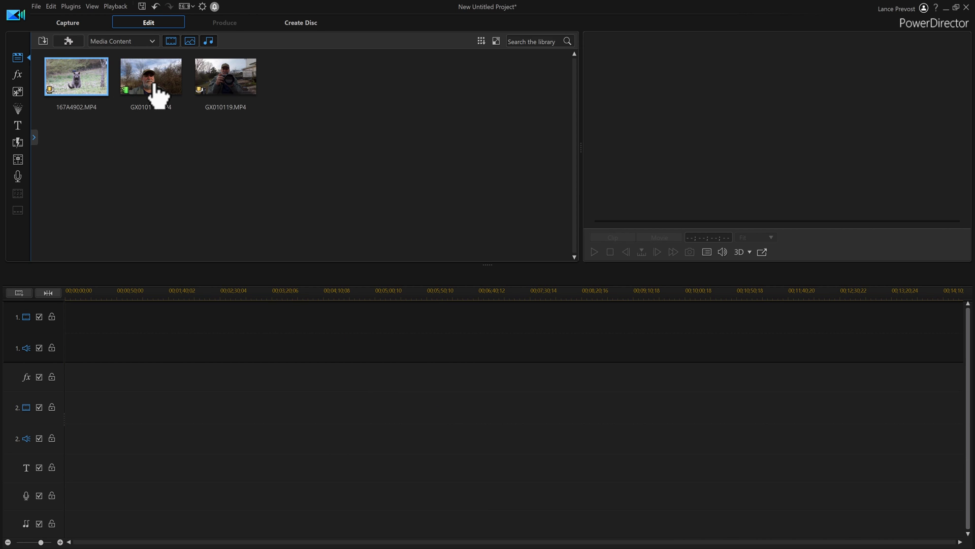
{"action": "left_click", "coordinate": [222, 91], "text": "shift"}
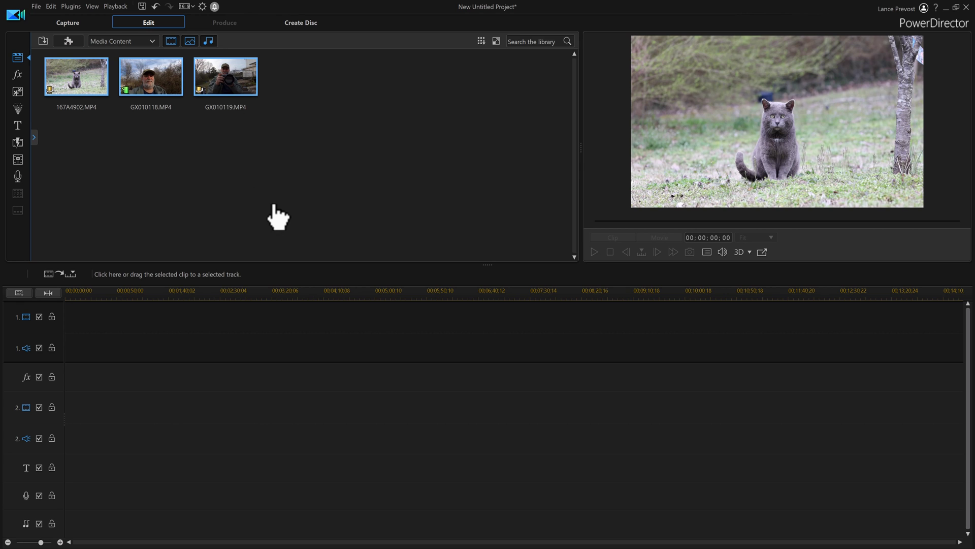
{"action": "left_click_drag", "start_coordinate": [48, 65], "coordinate": [56, 350]}
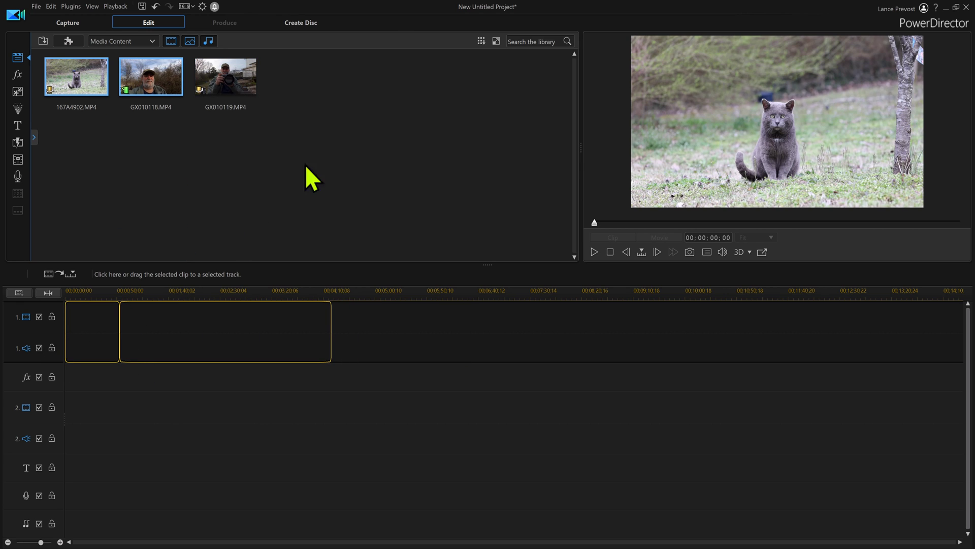
{"action": "left_click_drag", "start_coordinate": [226, 96], "coordinate": [332, 341]}
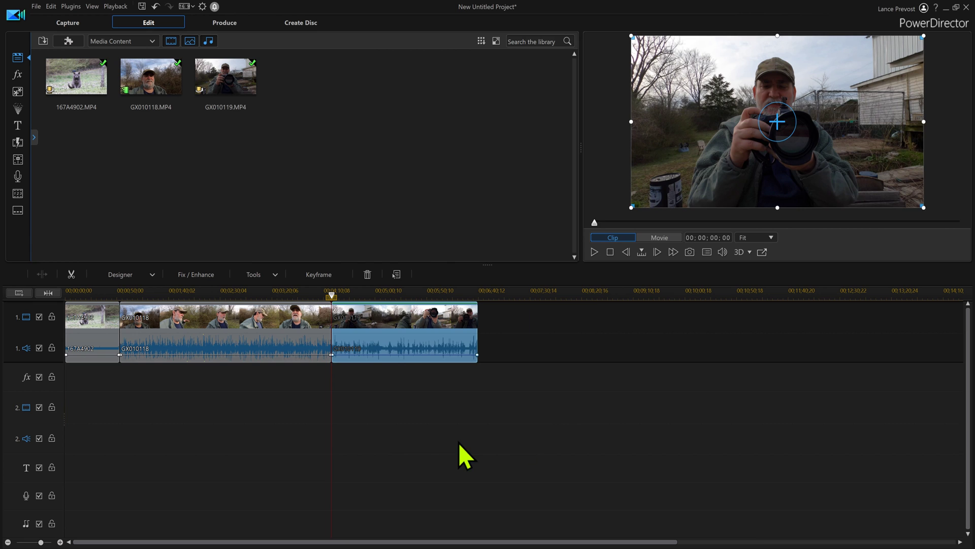
{"action": "left_click", "coordinate": [274, 350]}
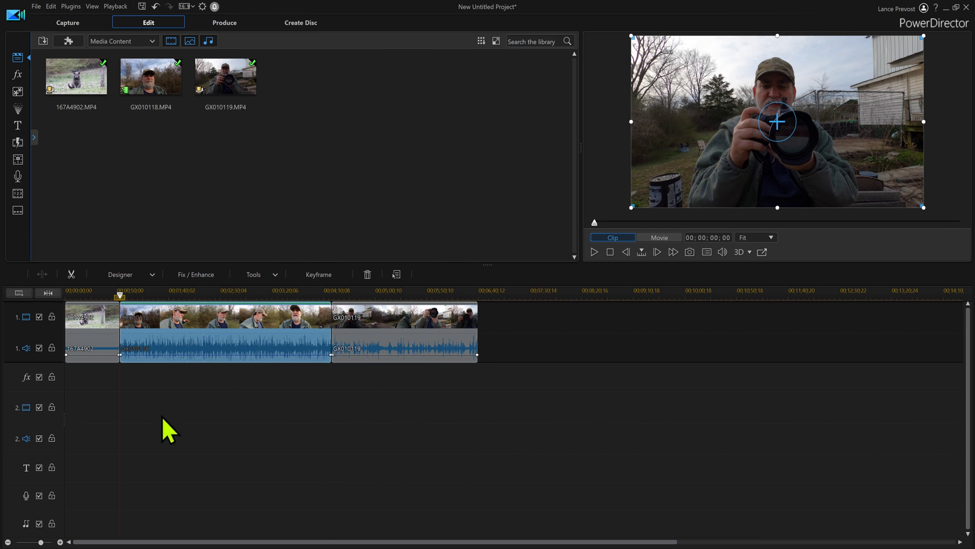
{"action": "left_click", "coordinate": [100, 343]}
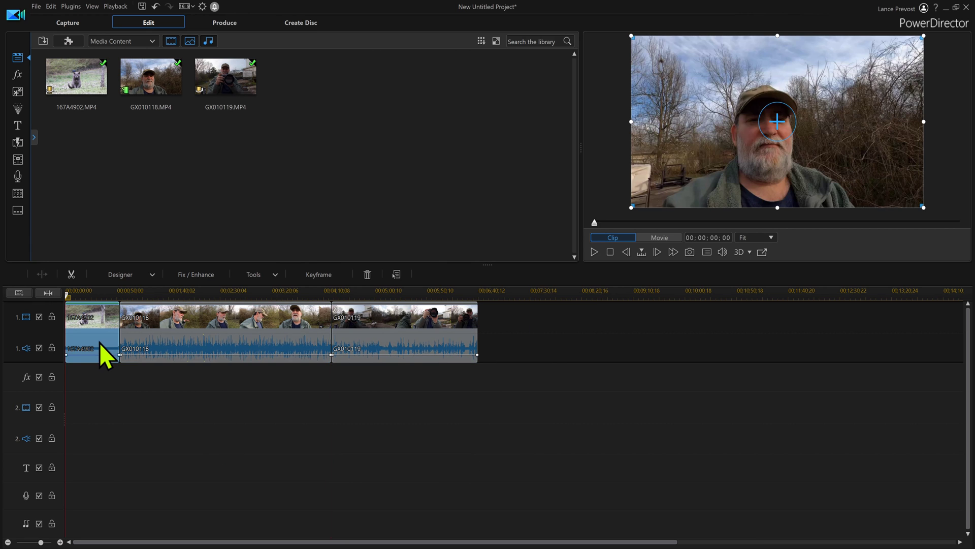
Rotate 167A4902 by 180 degrees with the preview's rotate handle.
{"action": "left_click_drag", "start_coordinate": [98, 343], "coordinate": [120, 347]}
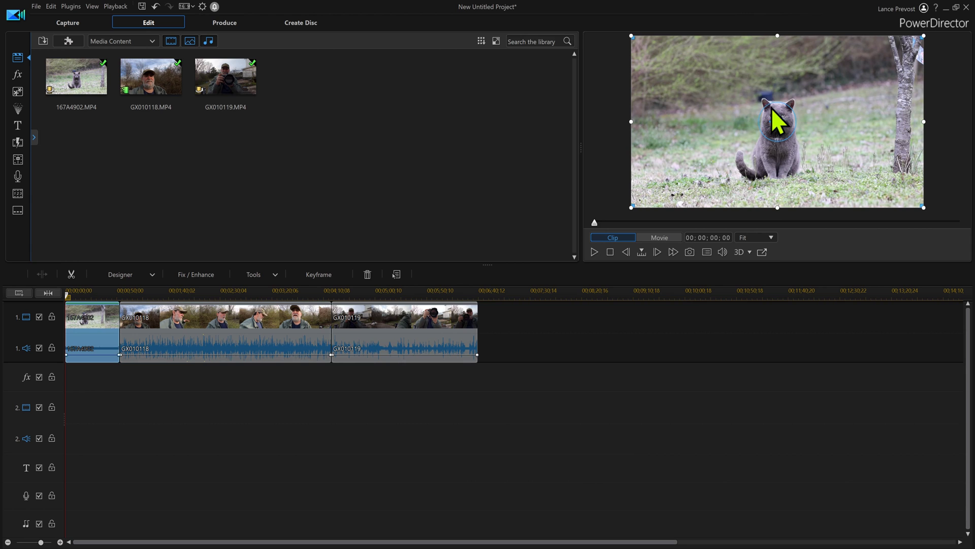
{"action": "left_click_drag", "start_coordinate": [777, 122], "coordinate": [806, 189]}
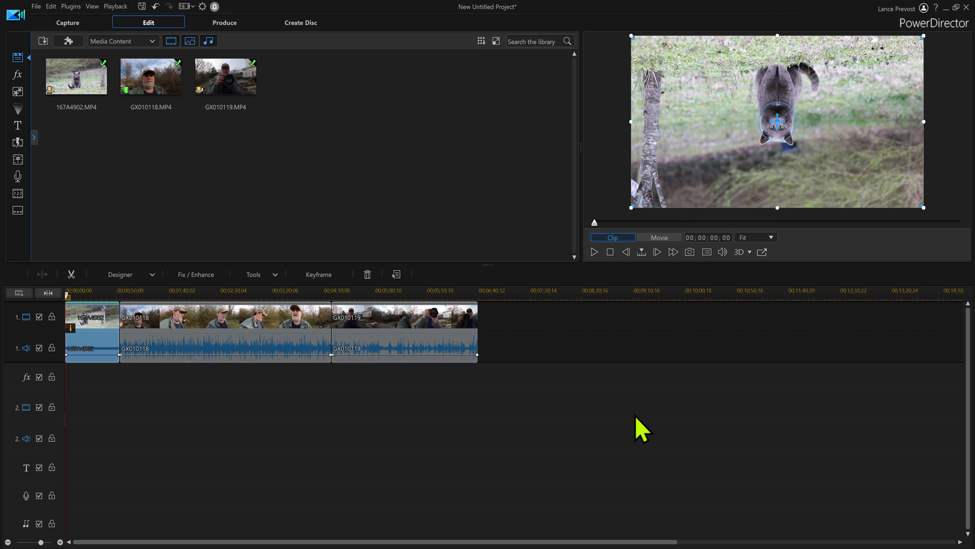
{"action": "left_click", "coordinate": [273, 428]}
Copy the keyframe attributes of the rotated cat clip 167A4902.
{"action": "left_click", "coordinate": [86, 322]}
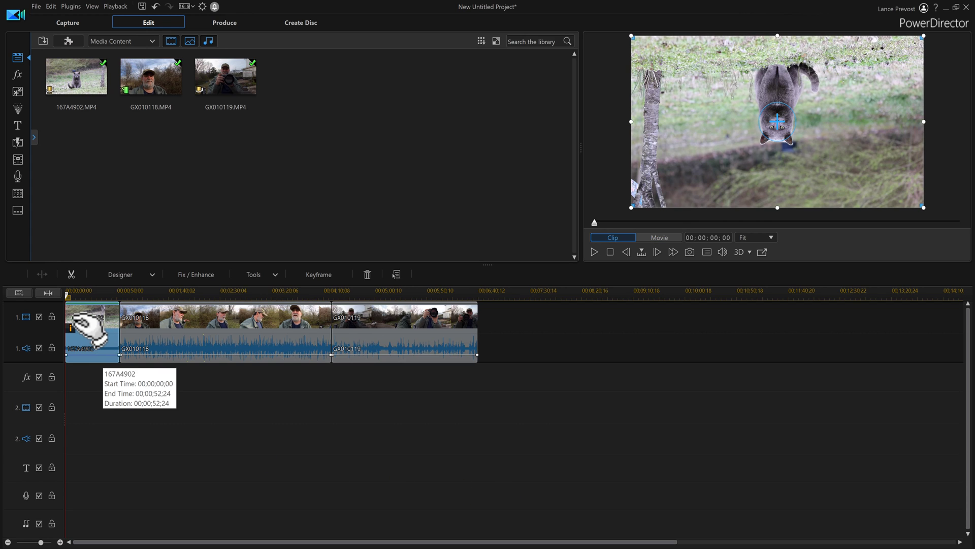
{"action": "right_click", "coordinate": [85, 322]}
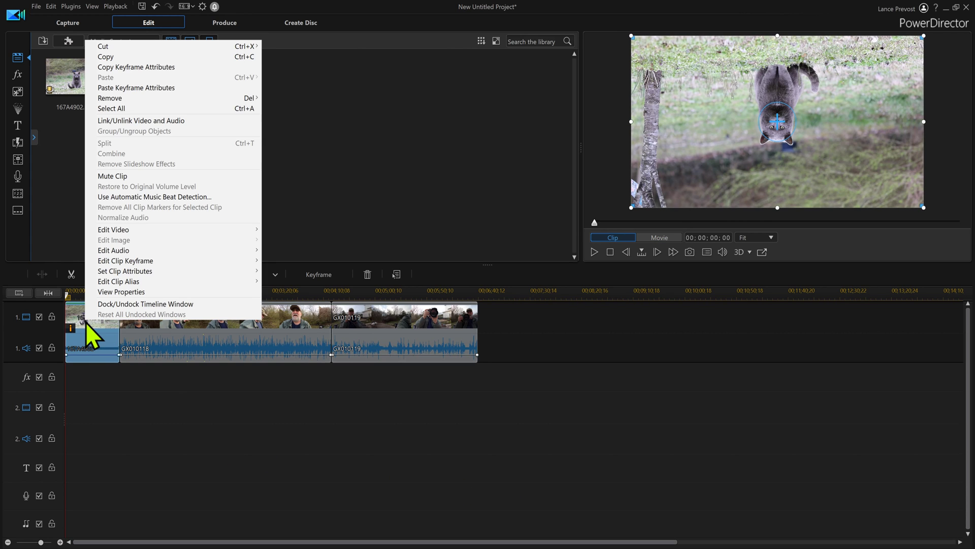
{"action": "left_click", "coordinate": [147, 68]}
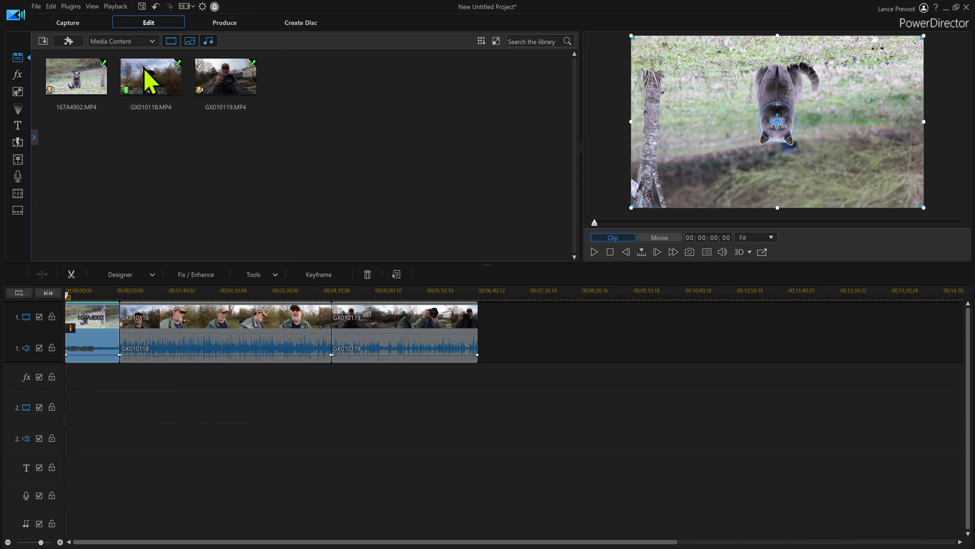
{"action": "right_click", "coordinate": [94, 333]}
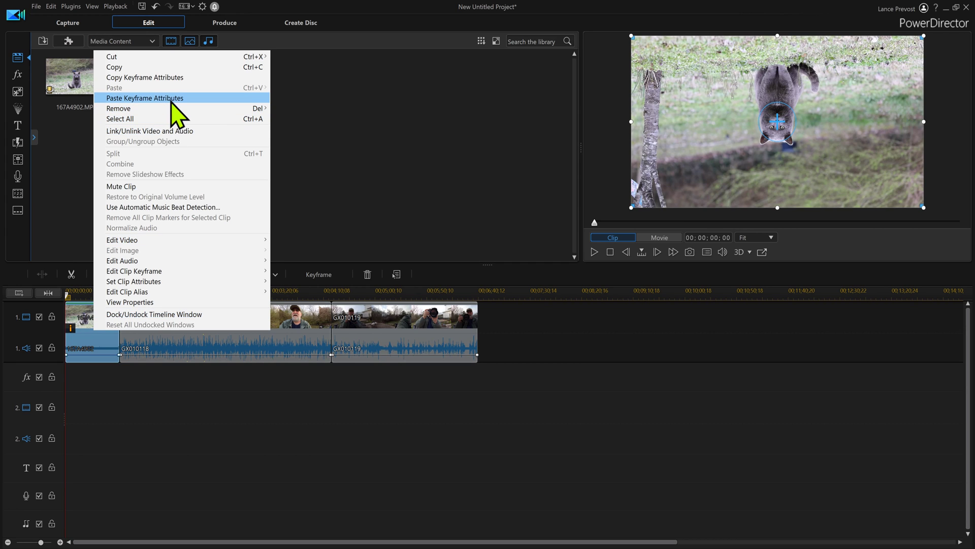
{"action": "left_click", "coordinate": [185, 443]}
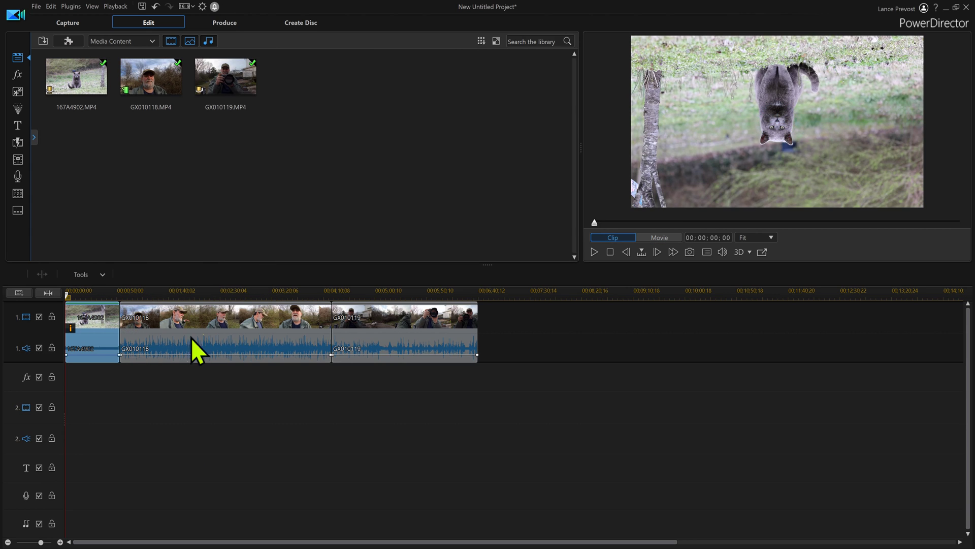
Select all three clips and paste the keyframe attributes onto them.
{"action": "left_click", "coordinate": [349, 342]}
{"action": "key", "text": "ctrl+a"}
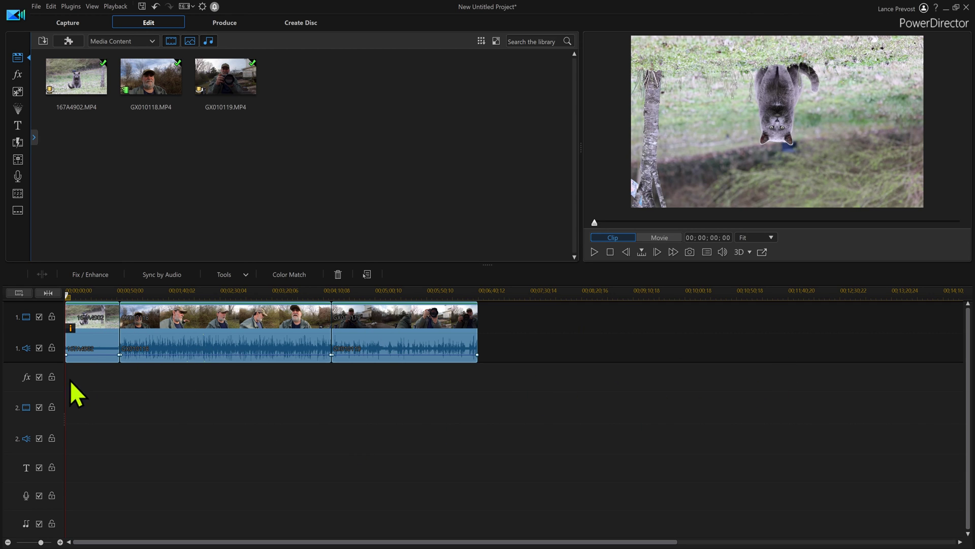
{"action": "right_click", "coordinate": [107, 333]}
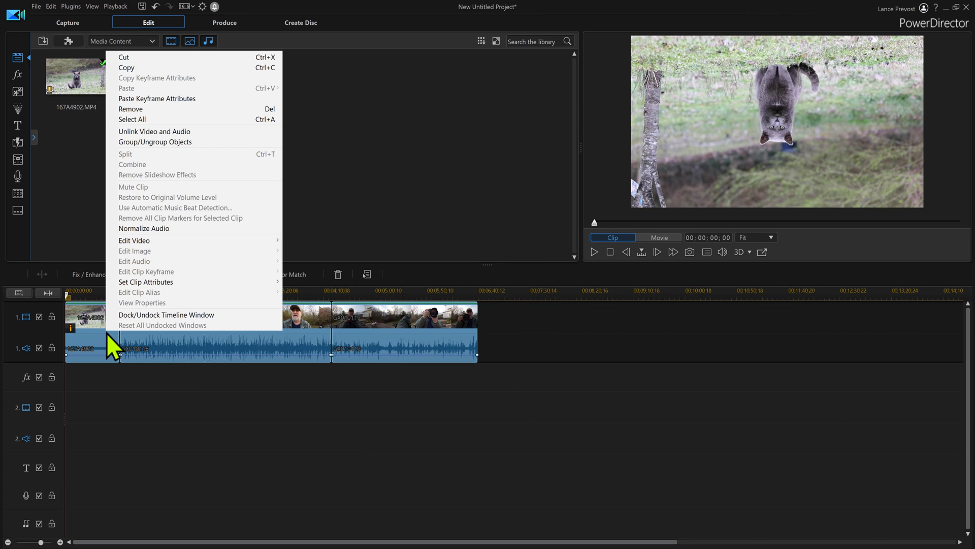
{"action": "left_click", "coordinate": [136, 98]}
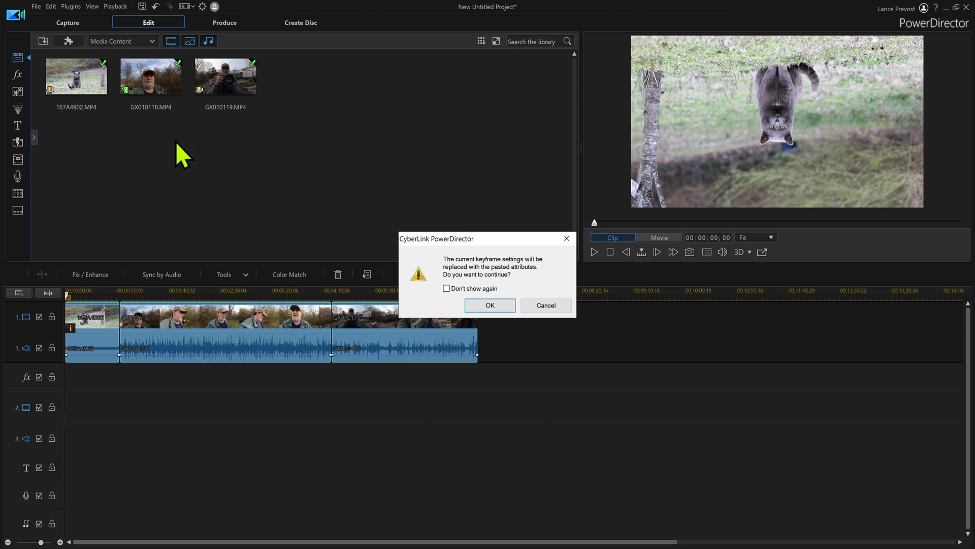
Confirm the paste so GX010118 and GX010119 flip upside down, turn off audio track 1, and play.
{"action": "left_click", "coordinate": [491, 305]}
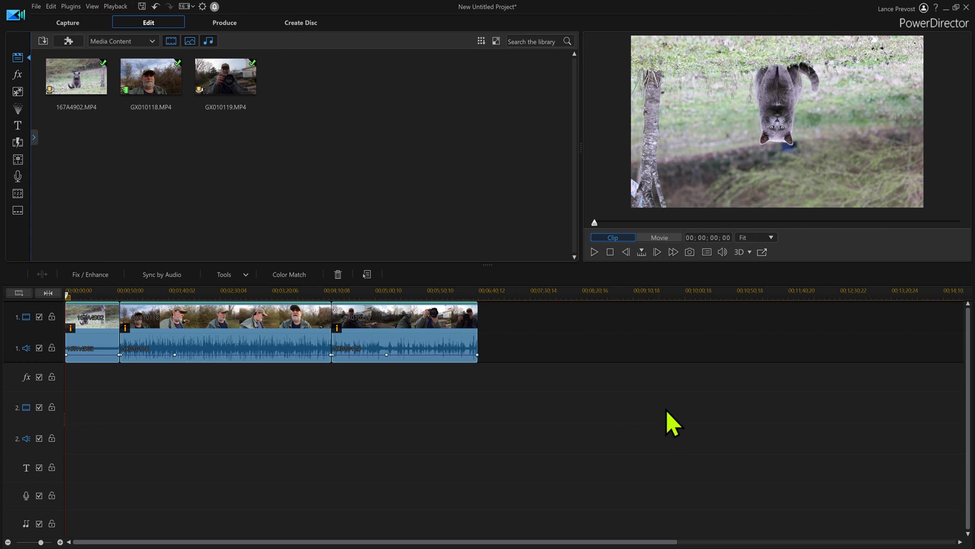
{"action": "left_click", "coordinate": [216, 339]}
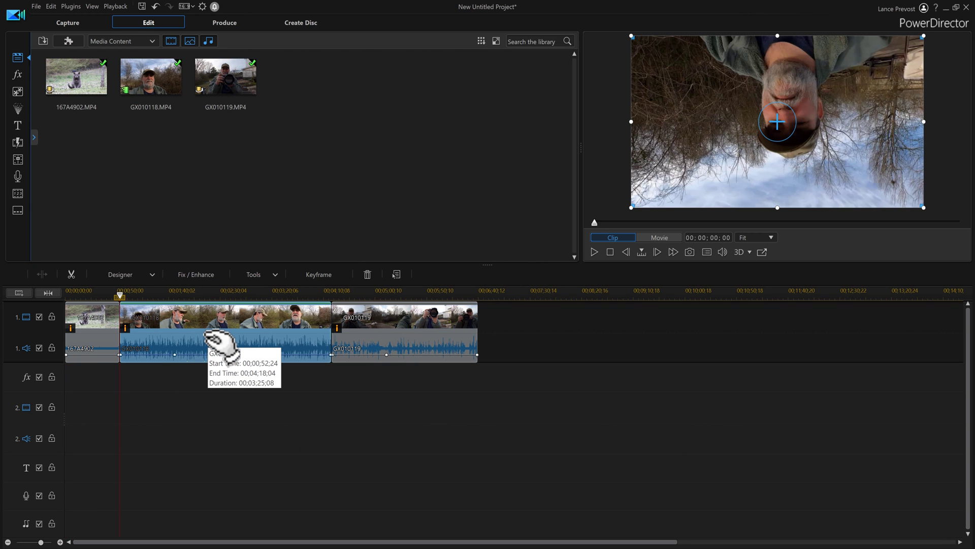
{"action": "left_click", "coordinate": [380, 346]}
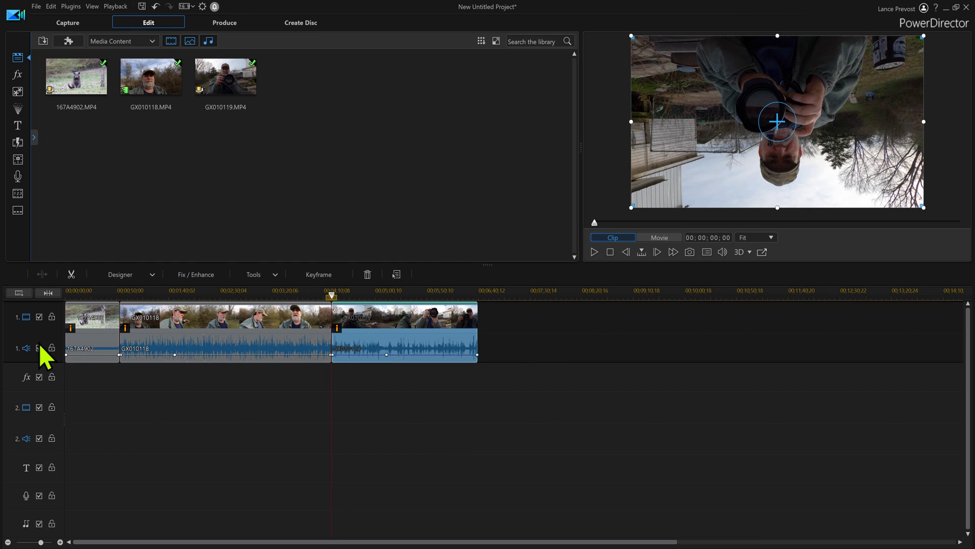
{"action": "left_click", "coordinate": [106, 290]}
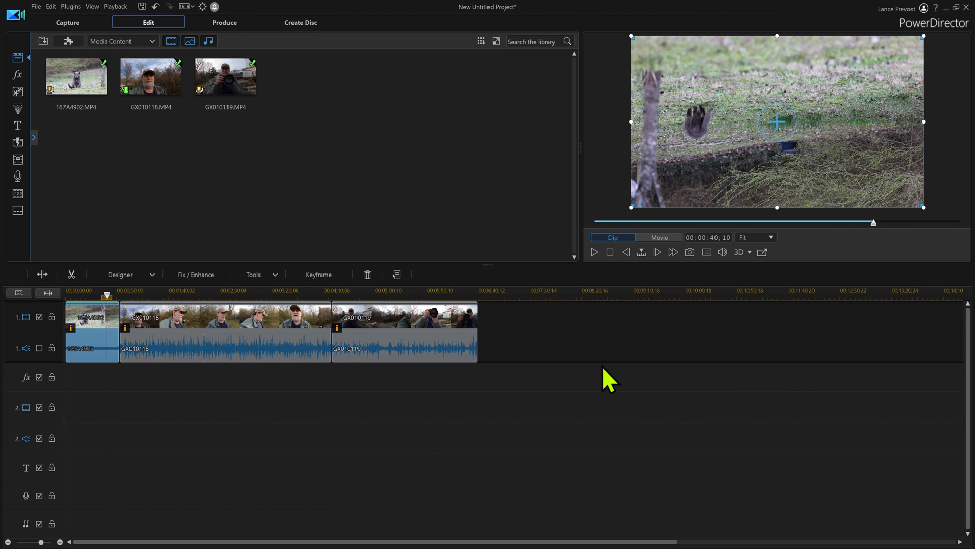
{"action": "key", "text": "space"}
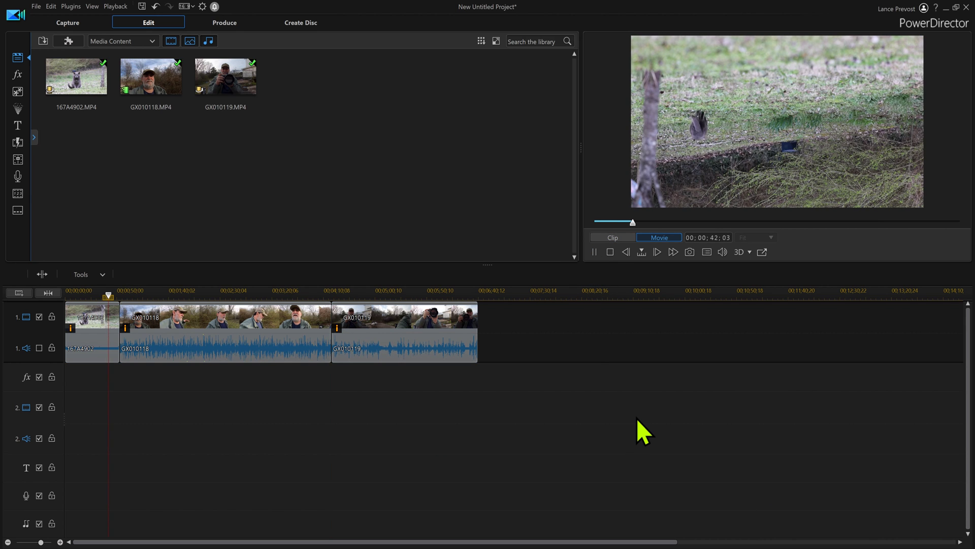